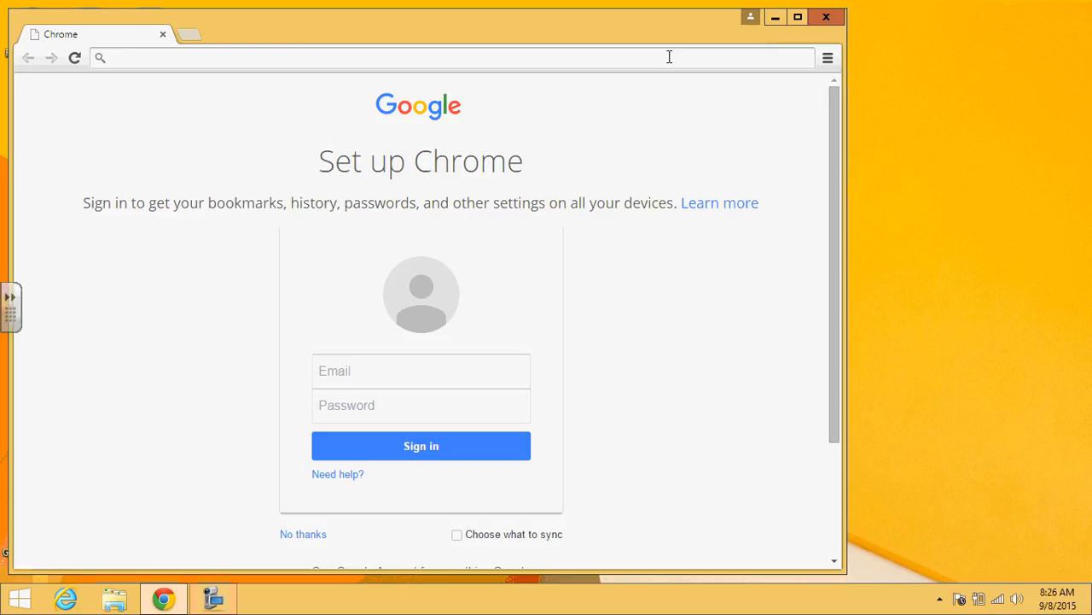
# Step: Load portal.office.com in Chrome and maximize the browser window
pyautogui.write('porta')
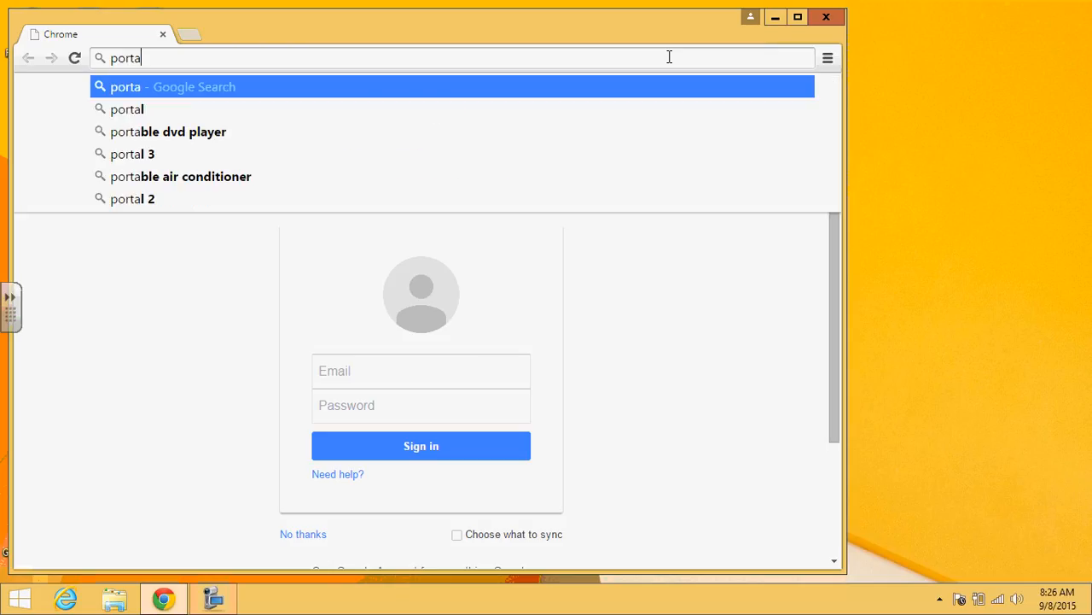
pyautogui.write('l.office.com')
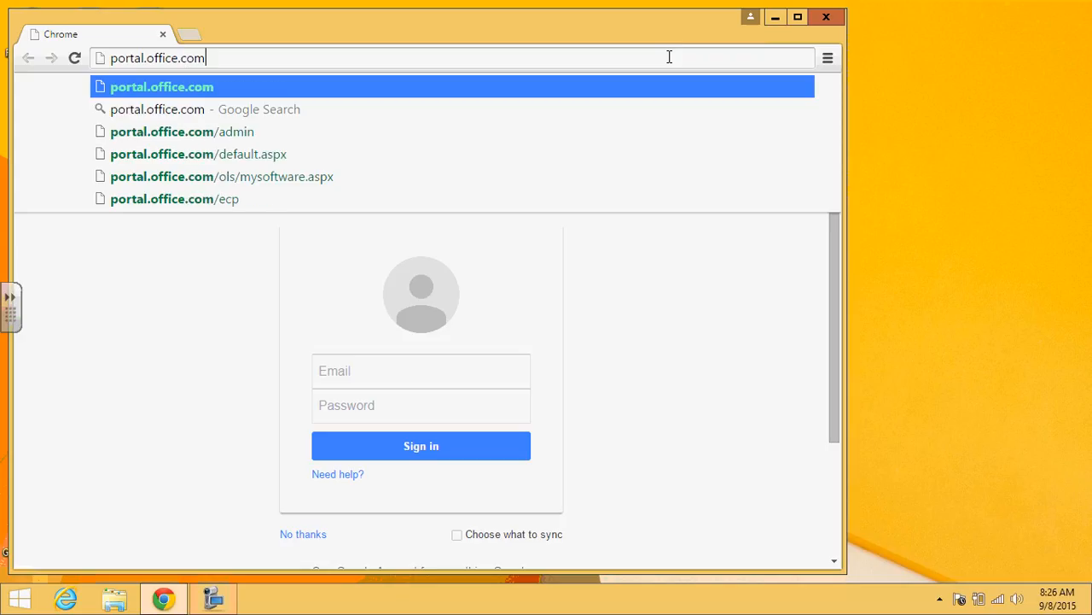
pyautogui.press('Return')
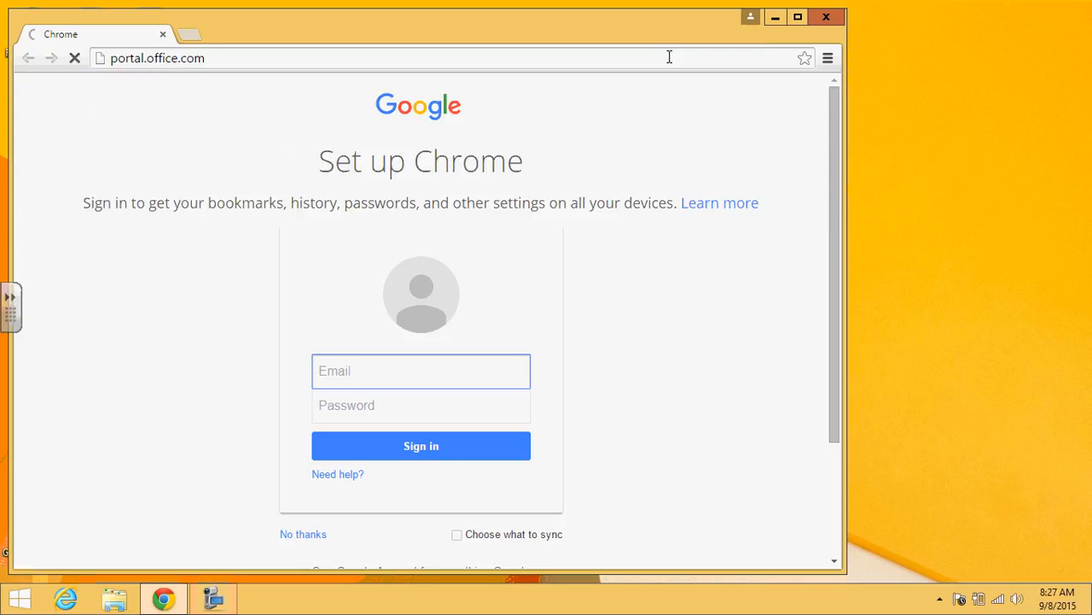
pyautogui.click(797, 18)
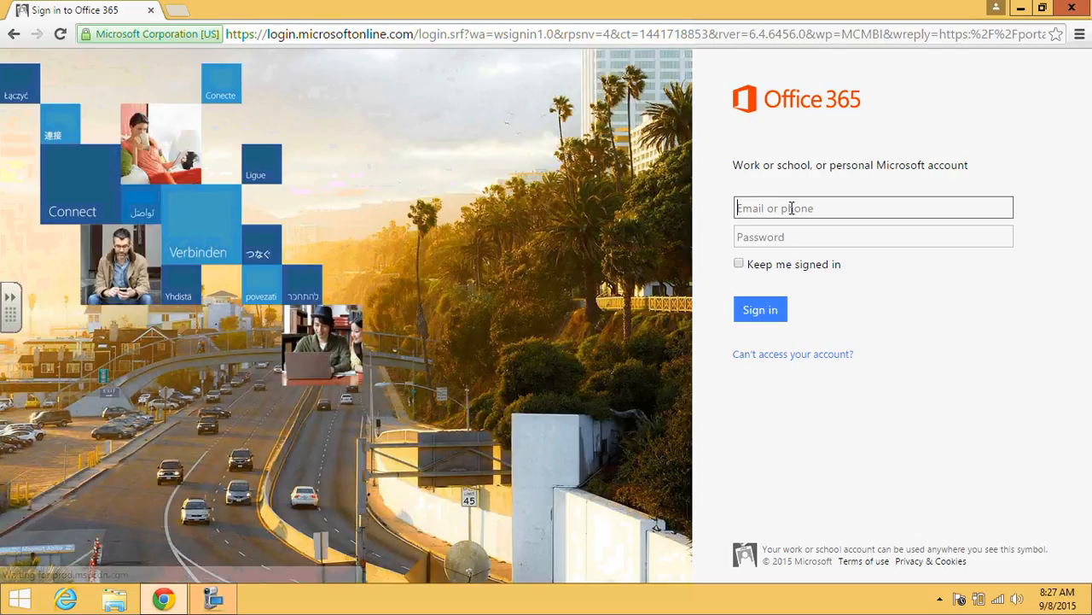
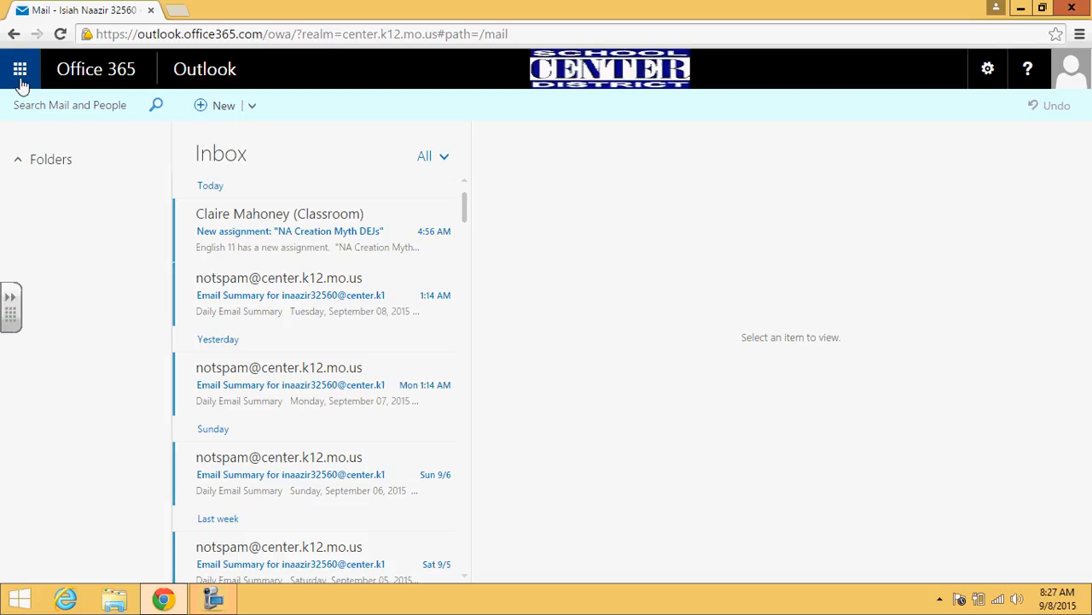
# Step: Switch from Mail to the Calendar using the app launcher
pyautogui.click(20, 70)
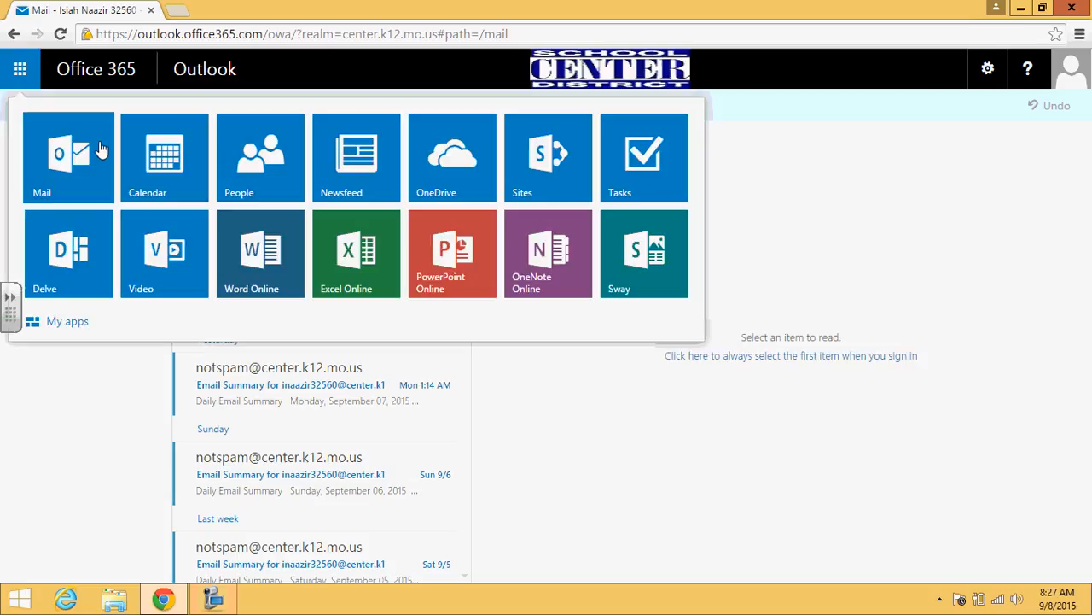
pyautogui.click(194, 169)
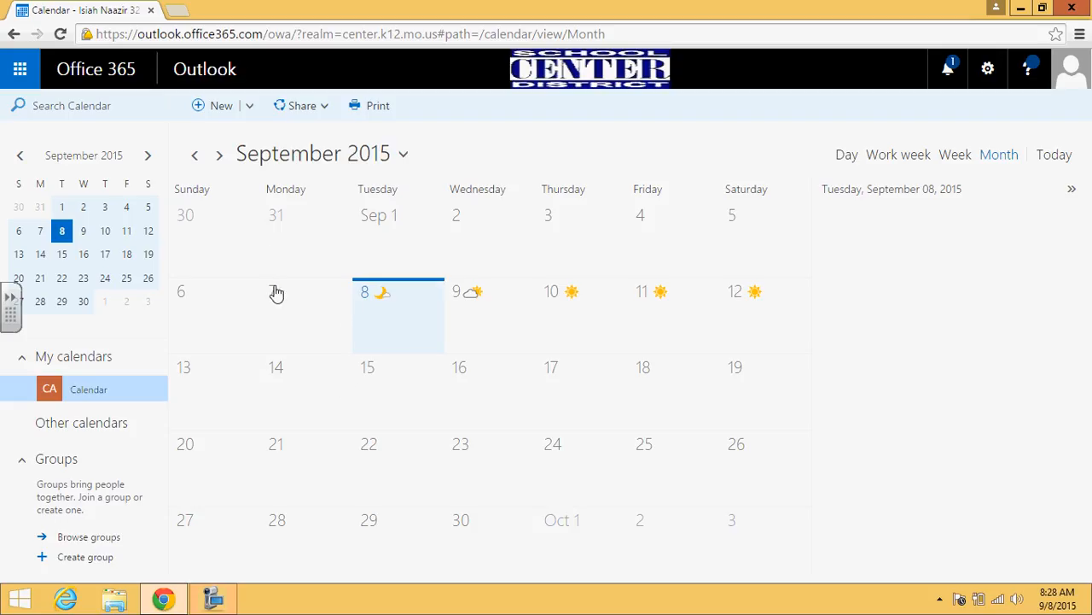
# Step: Start a new September 16 event titled 'English Project' with location 'Rm. ???'
pyautogui.click(475, 393)
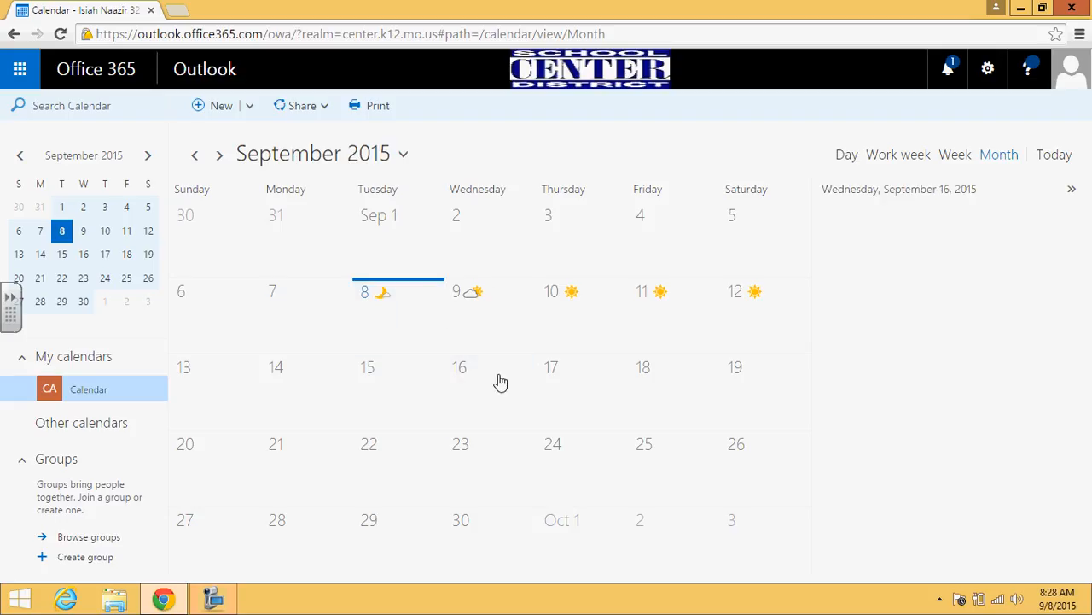
pyautogui.click(217, 108)
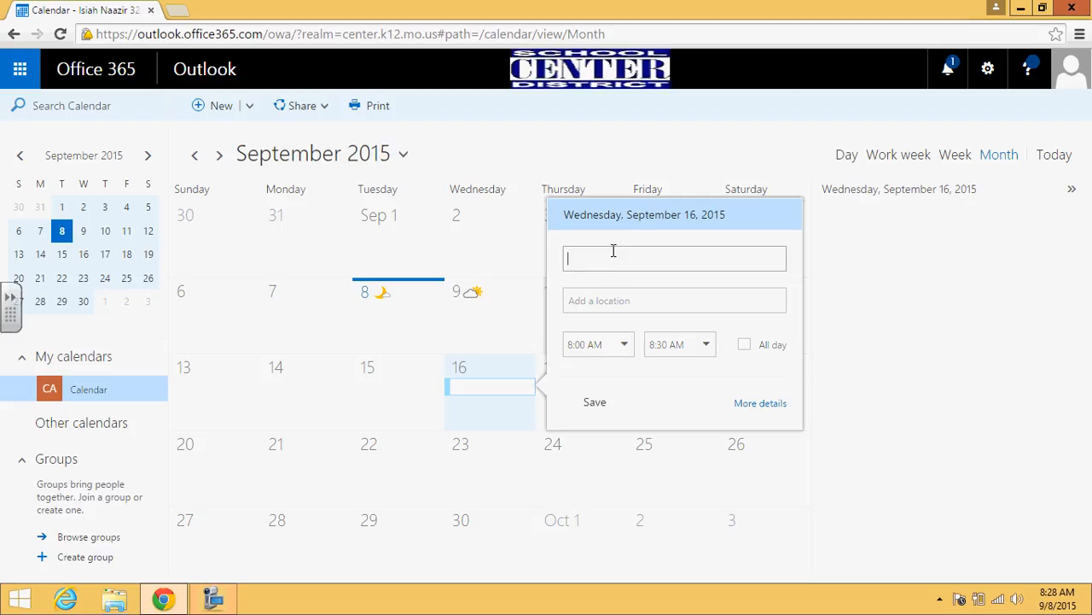
pyautogui.write('English Project')
pyautogui.press('Tab')
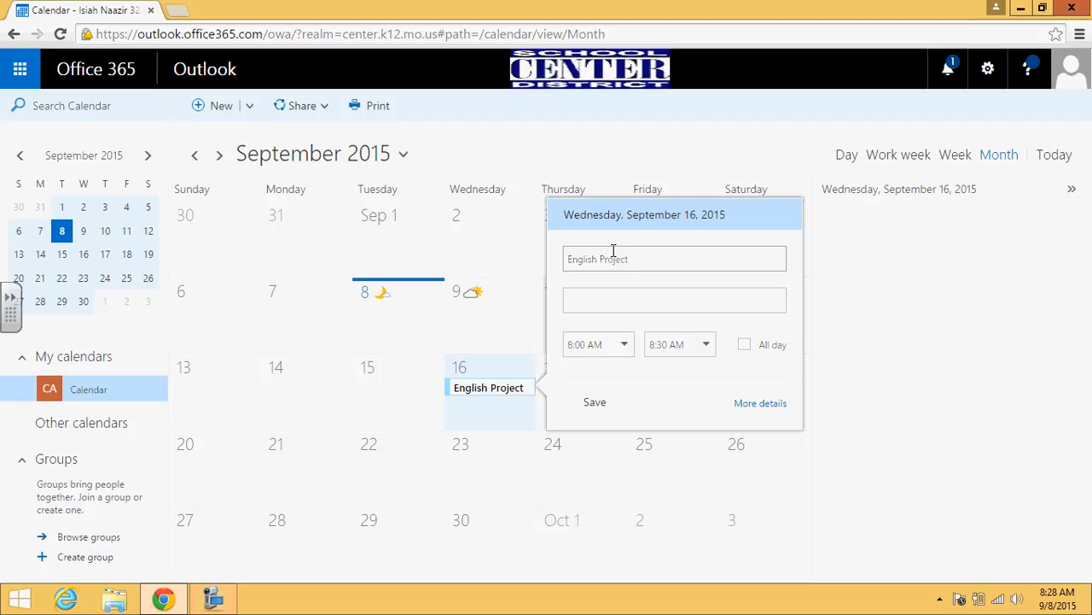
pyautogui.write('Rm. ???')
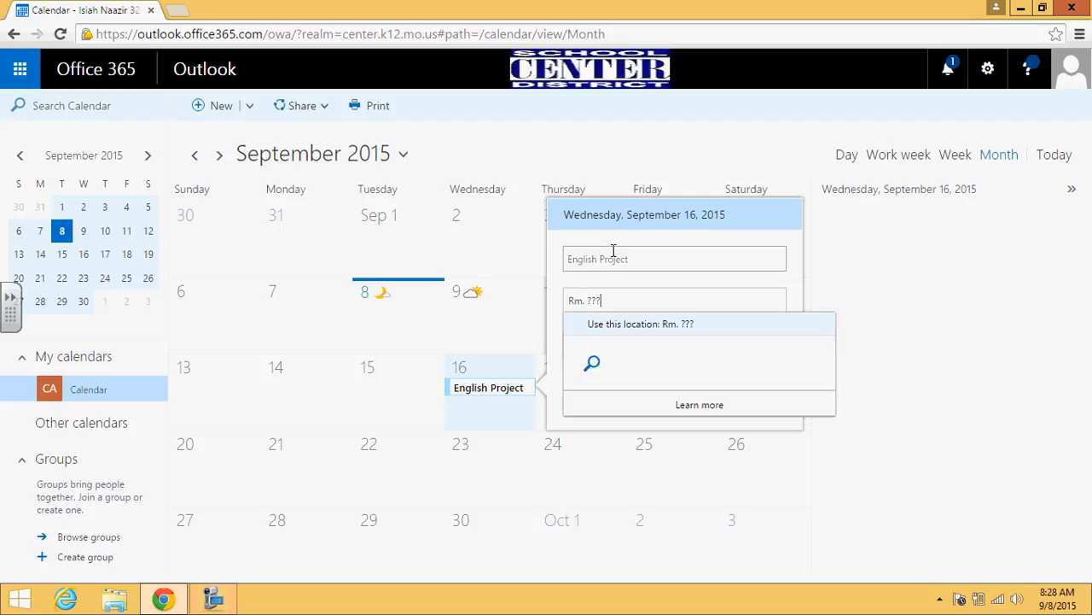
pyautogui.press('Tab')
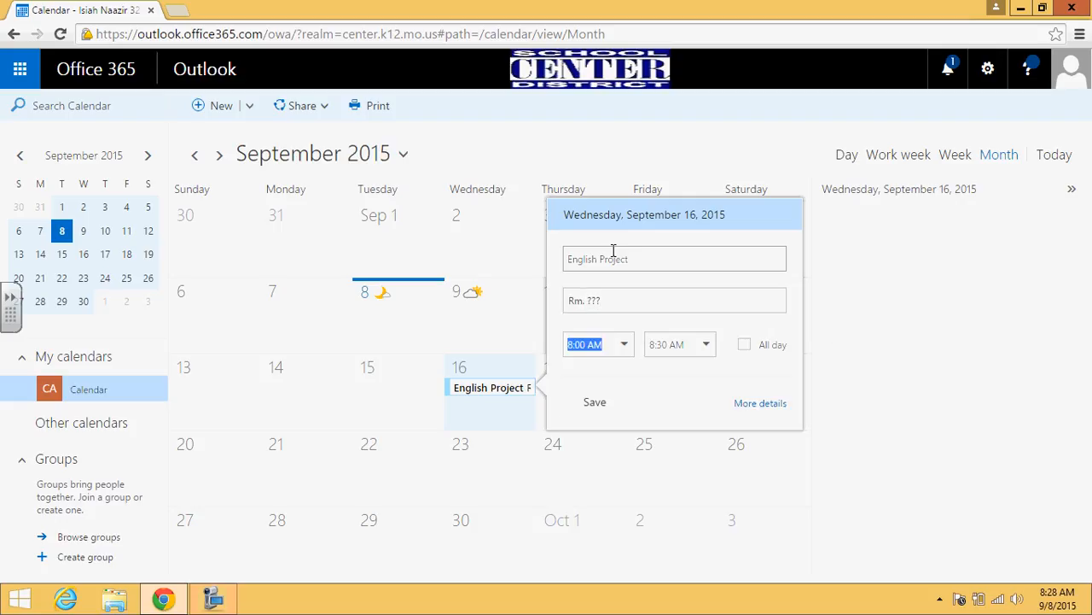
# Step: Set the event to start at 10:00 AM, adjust the end time, and expand to the full form
pyautogui.click(625, 348)
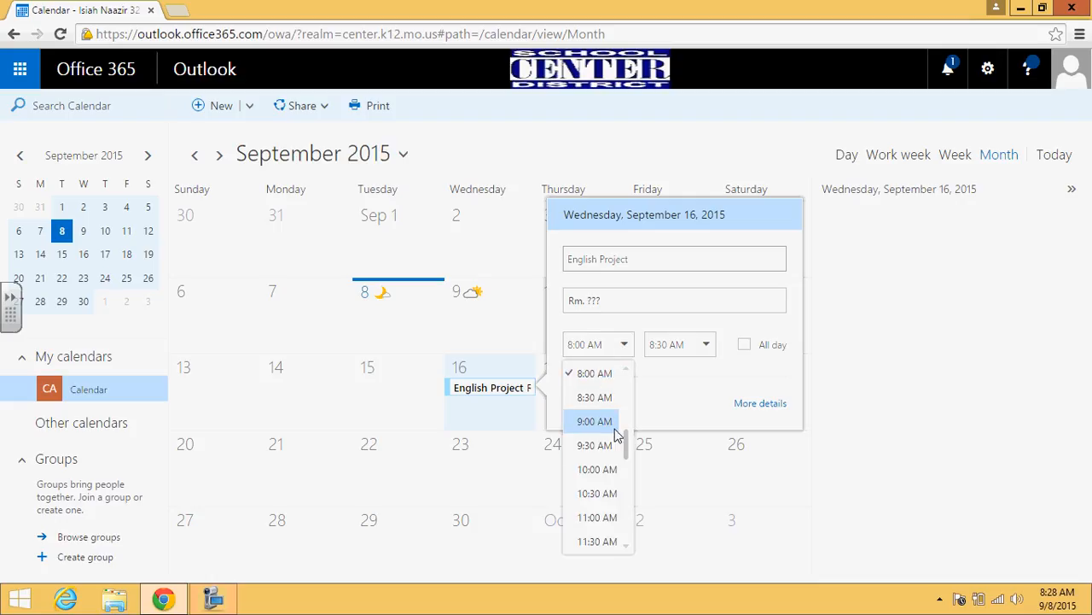
pyautogui.click(606, 477)
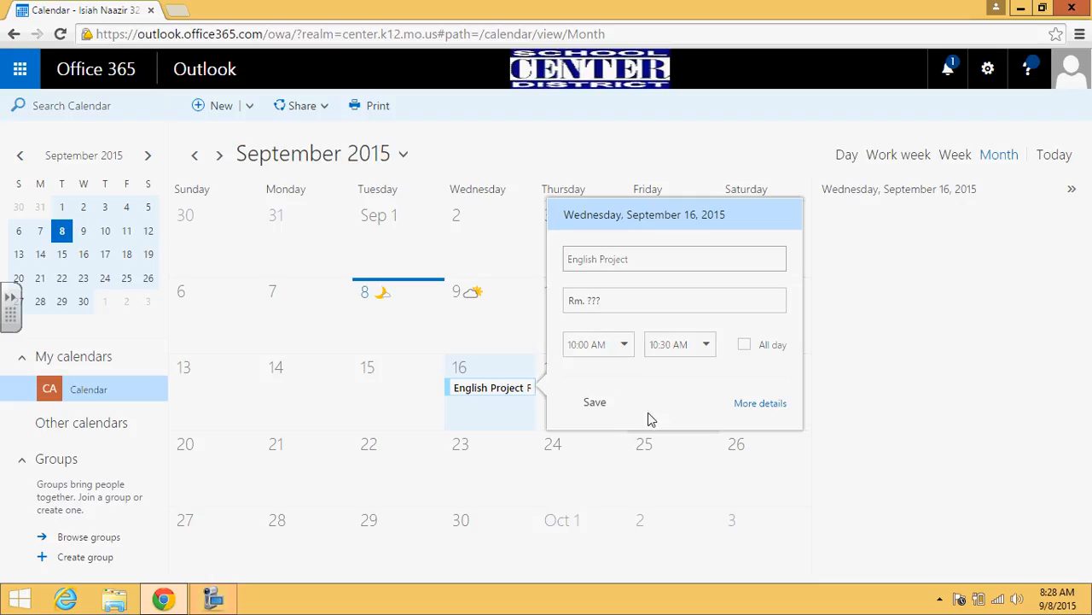
pyautogui.click(707, 352)
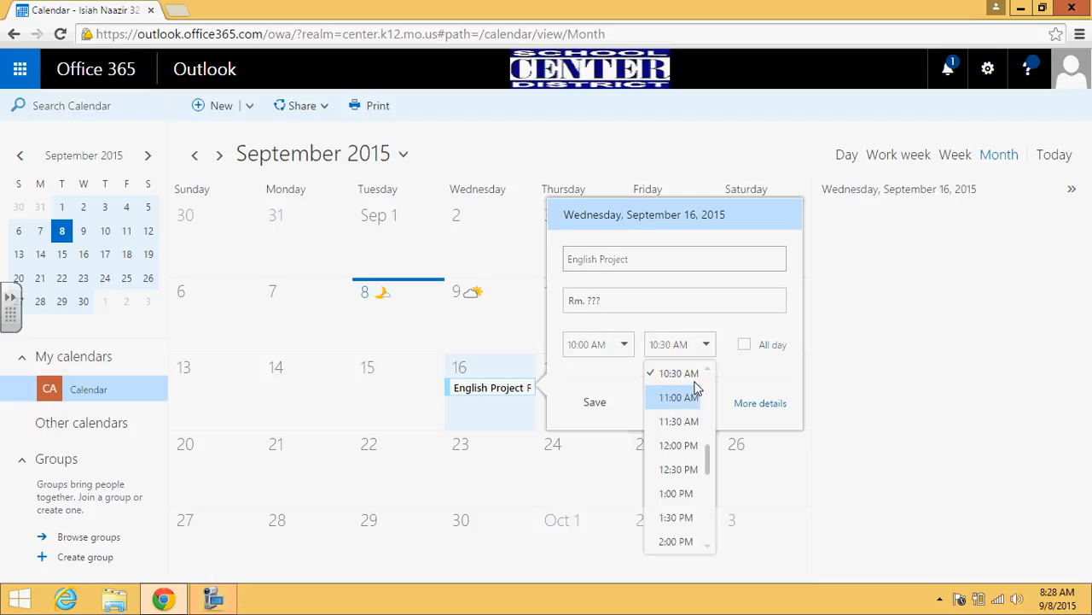
pyautogui.click(679, 344)
pyautogui.press('BackSpace')
pyautogui.write('1')
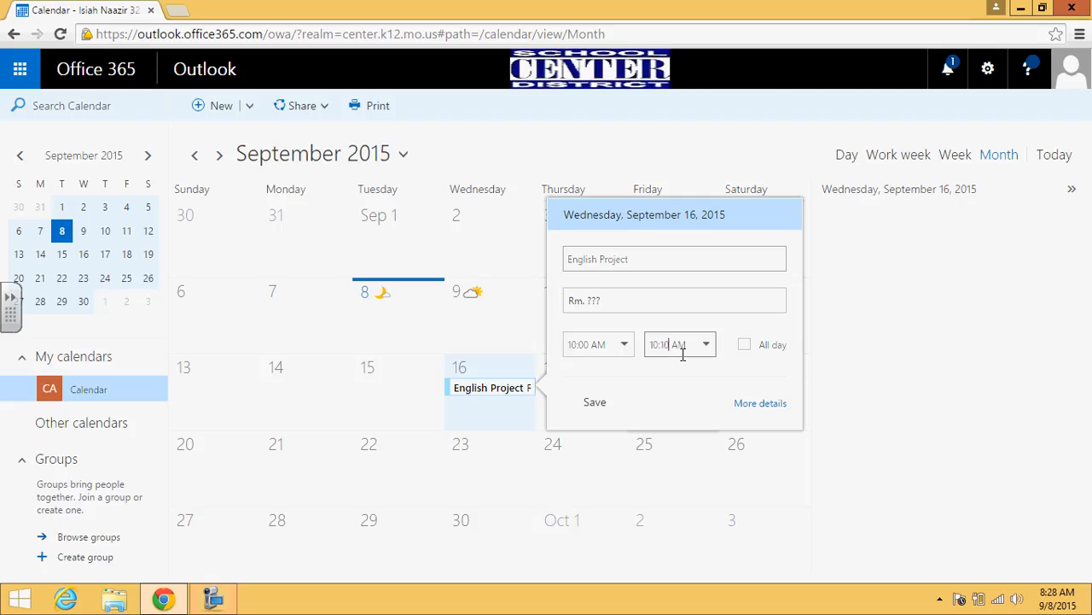
pyautogui.click(749, 407)
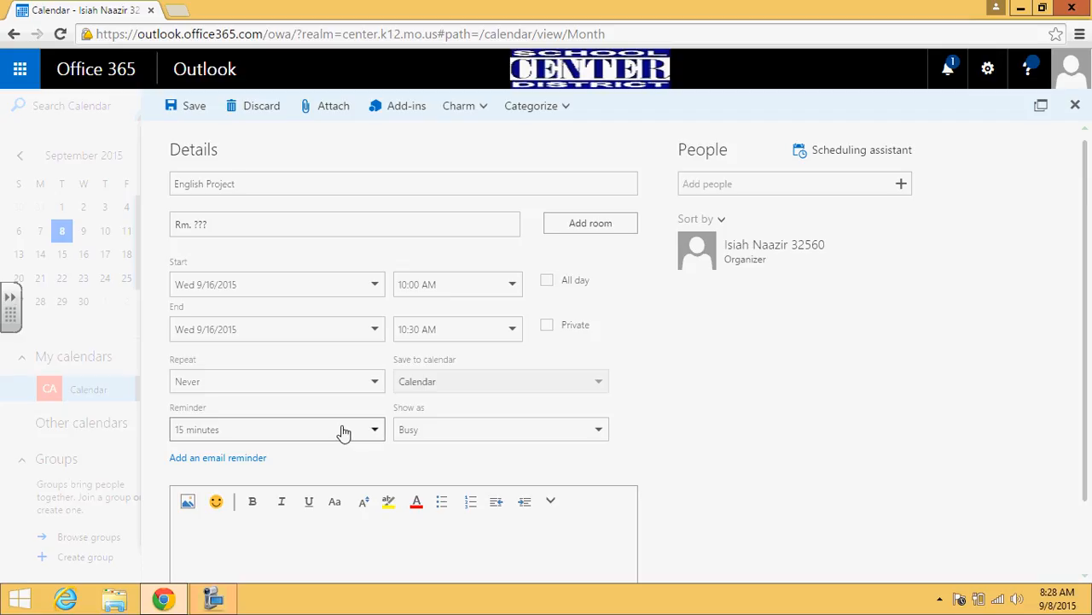
# Step: Set the event reminder to 2 days before
pyautogui.click(343, 434)
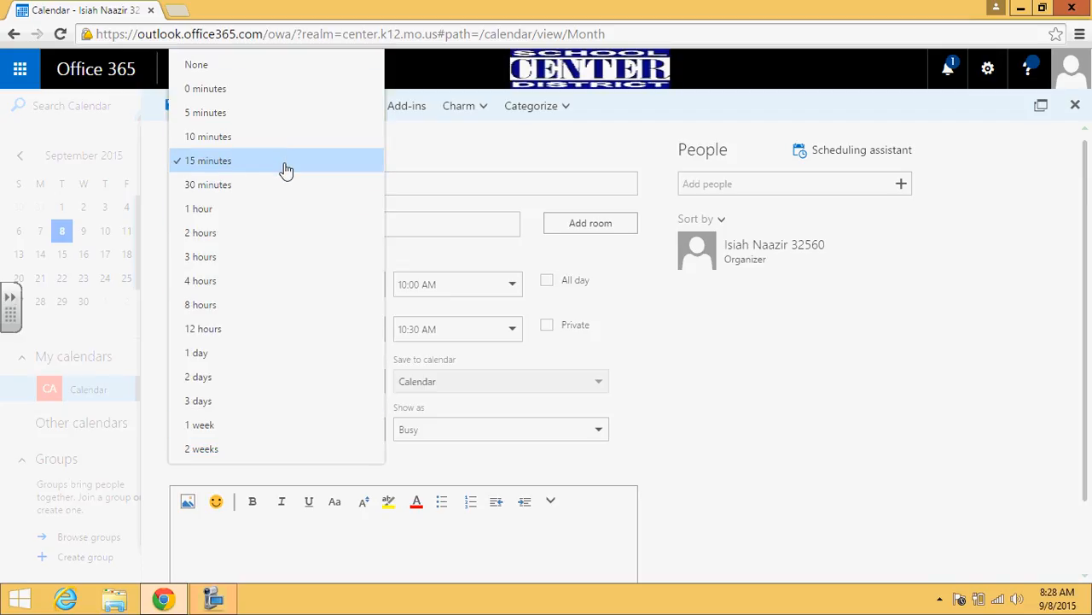
pyautogui.click(264, 266)
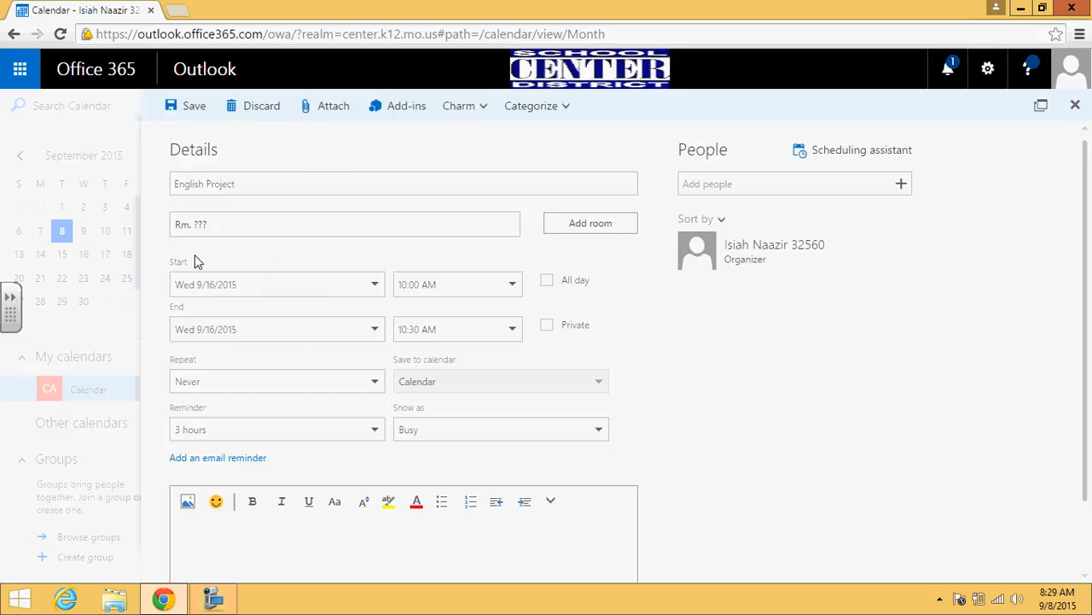
pyautogui.click(324, 427)
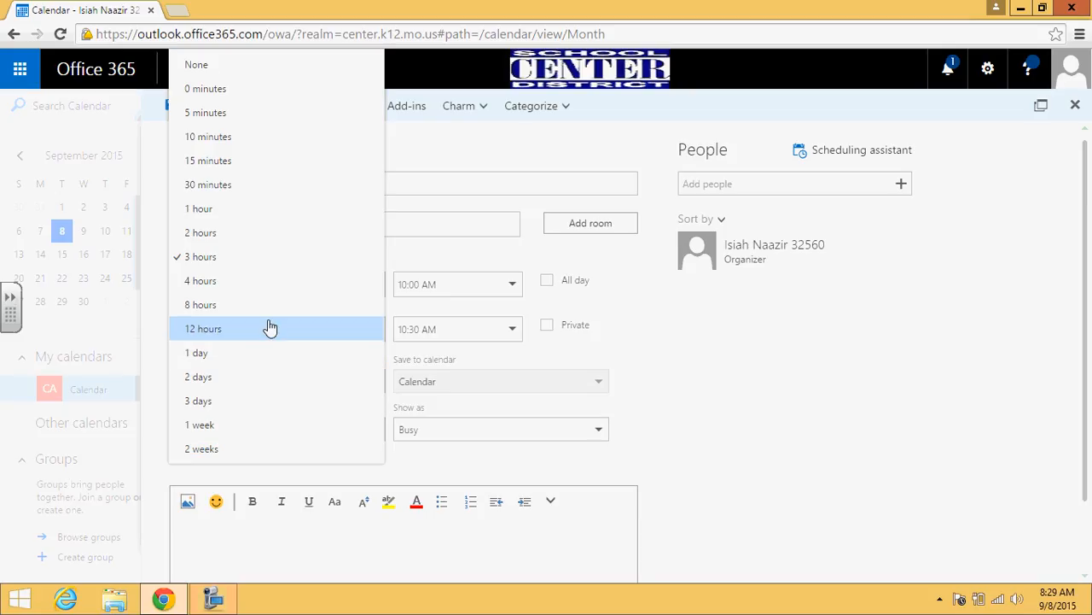
pyautogui.click(256, 377)
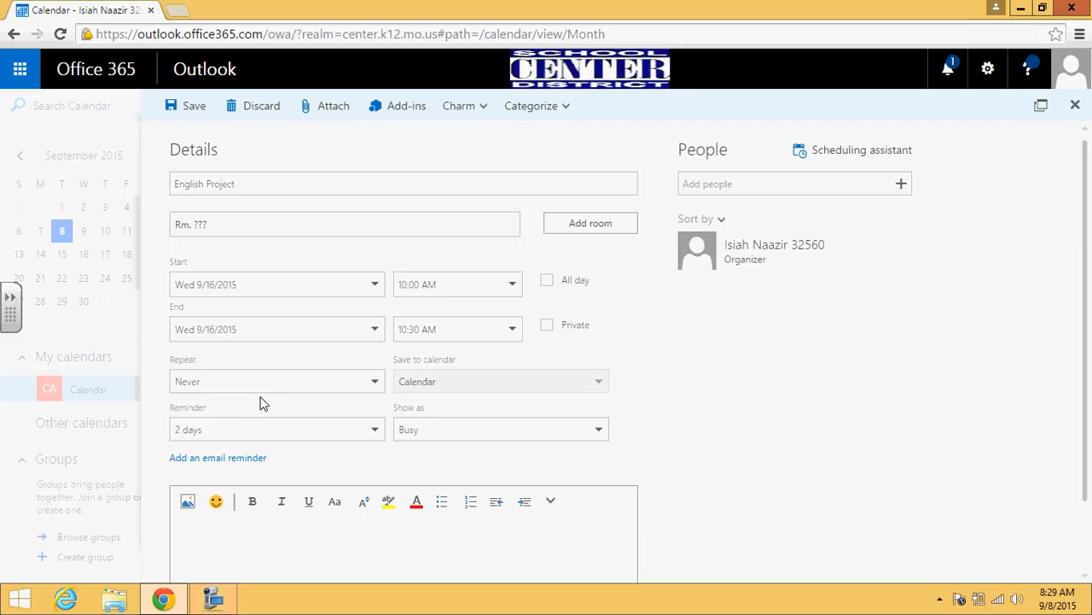
# Step: Add a note saying the details are on the Moodle and to ask the teacher with questions
pyautogui.scroll(-1, 263, 403)
pyautogui.click(313, 469)
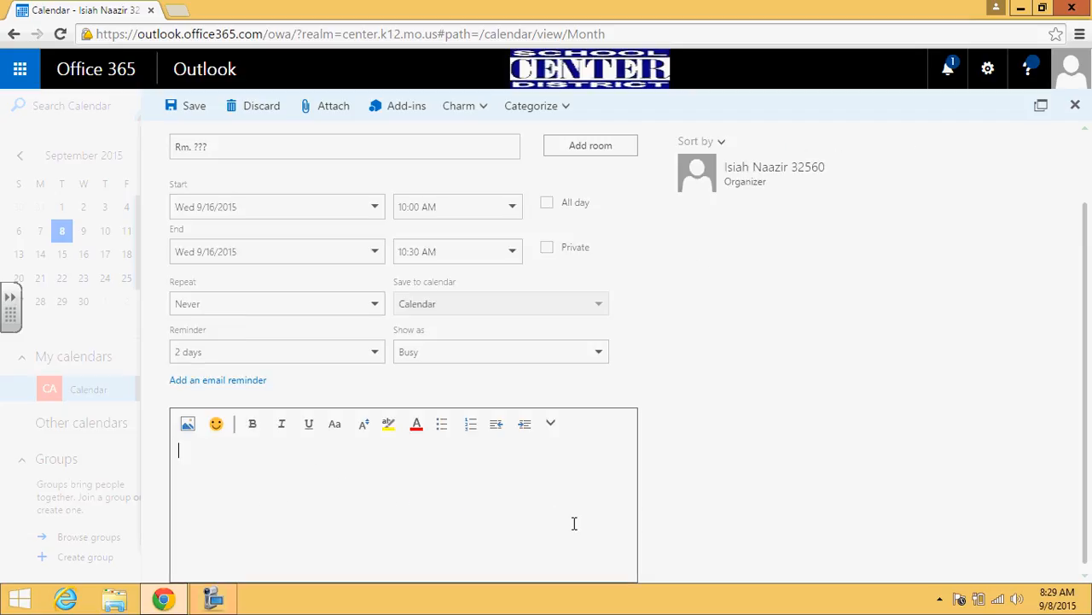
pyautogui.write('The details o')
pyautogui.write('re on the Moodlee')
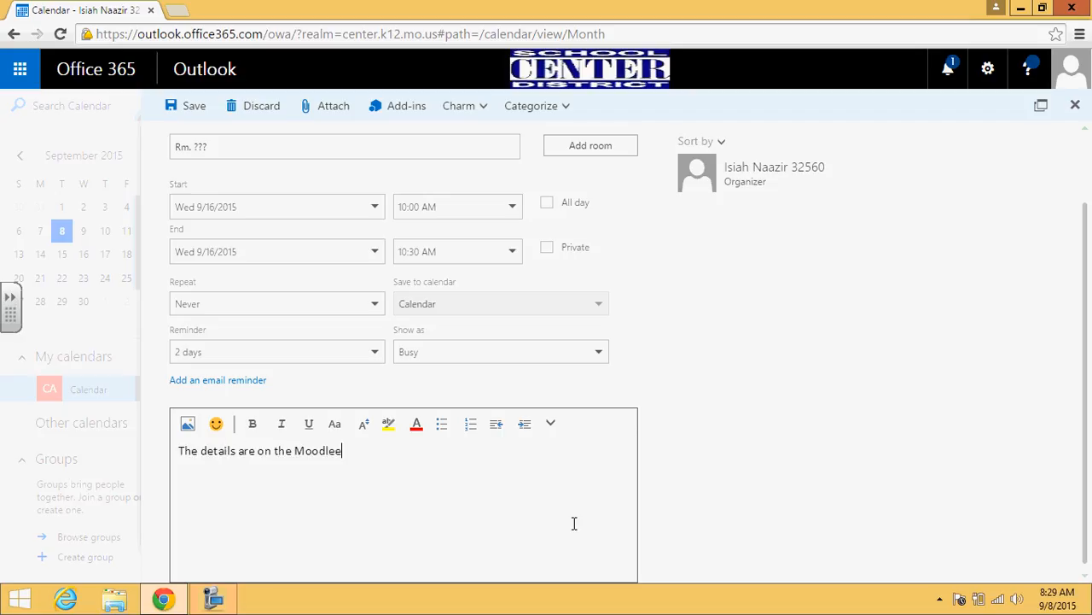
pyautogui.press('BackSpace')
pyautogui.write(', ask Mrs. MM')
pyautogui.press('BackSpace')
pyautogui.write('ahoney if you have questions.')
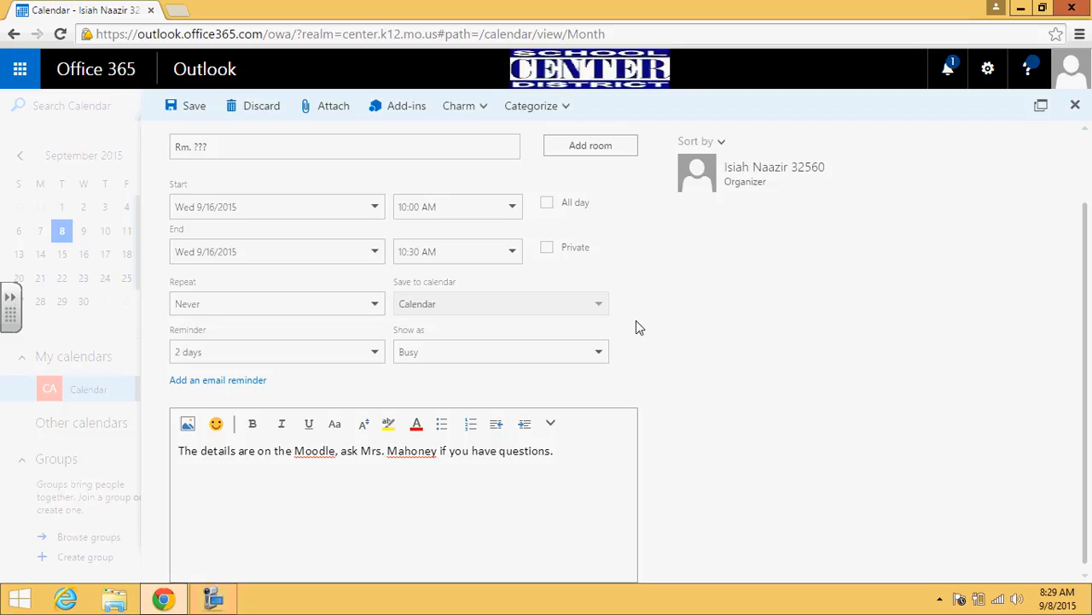
pyautogui.scroll(2, 632, 329)
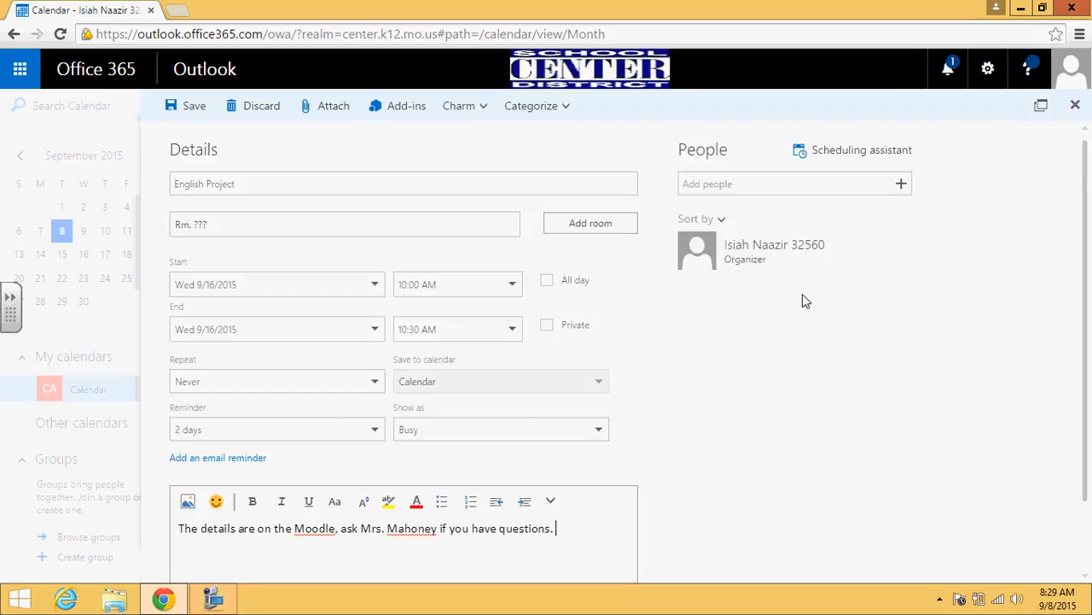
# Step: Add a contact from the Frequent contacts list as an attendee
pyautogui.click(859, 191)
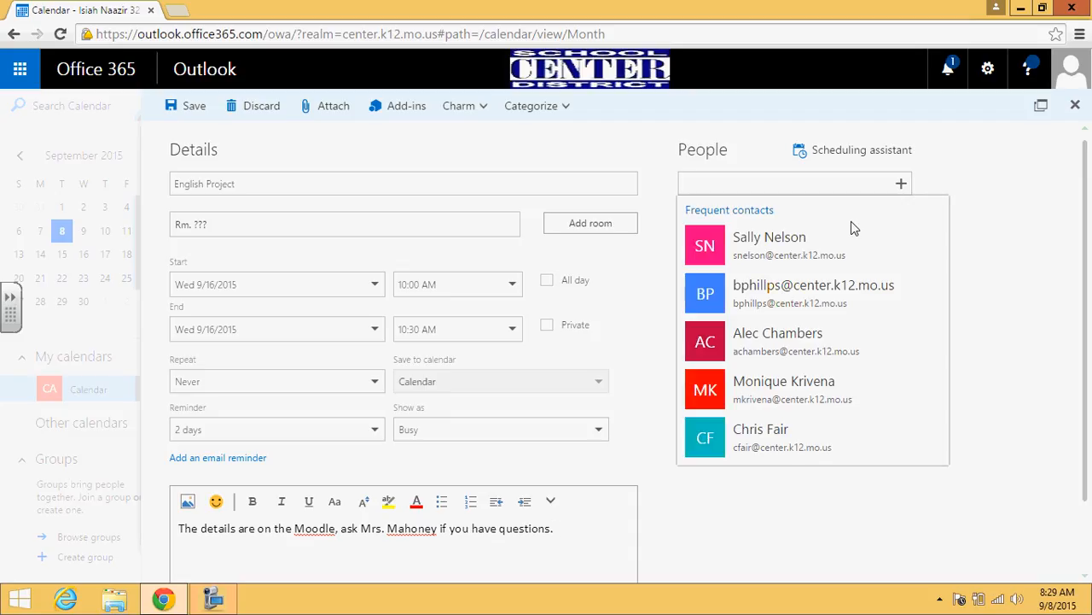
pyautogui.click(827, 357)
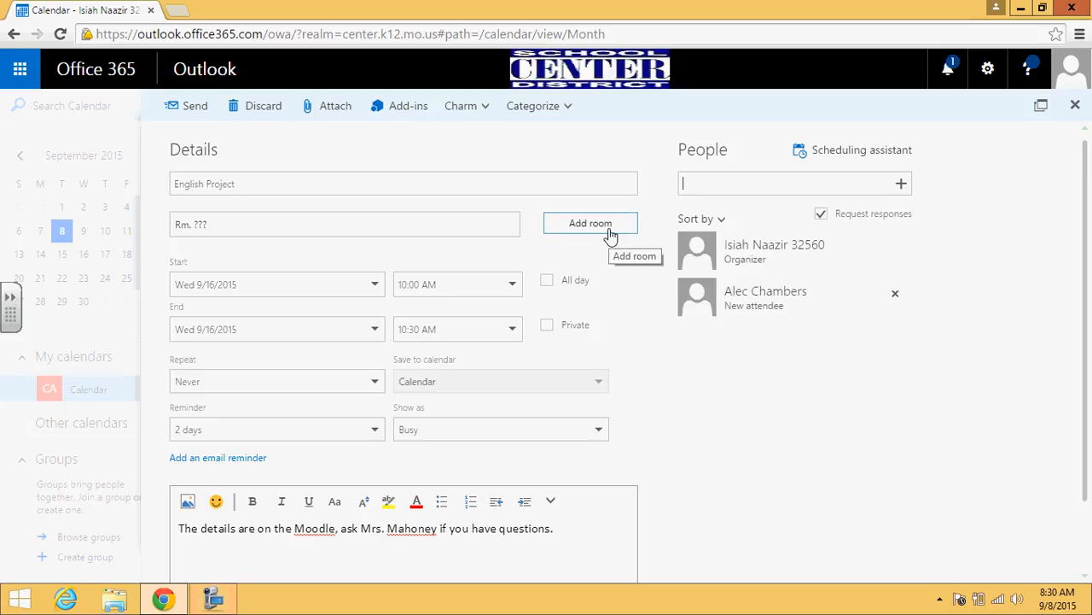
pyautogui.scroll(-1, 570, 301)
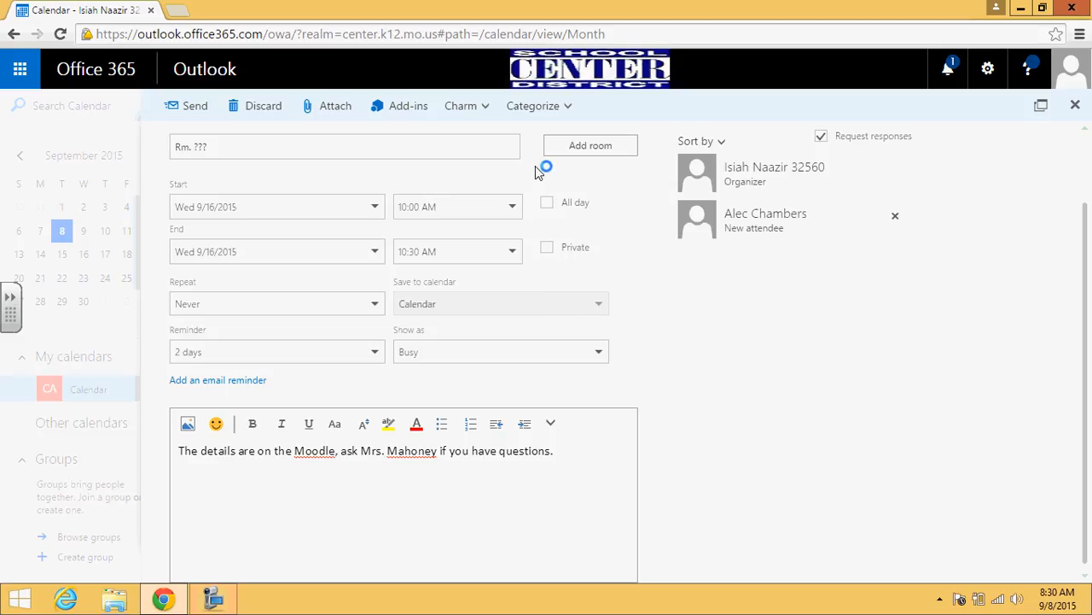
pyautogui.scroll(1, 344, 233)
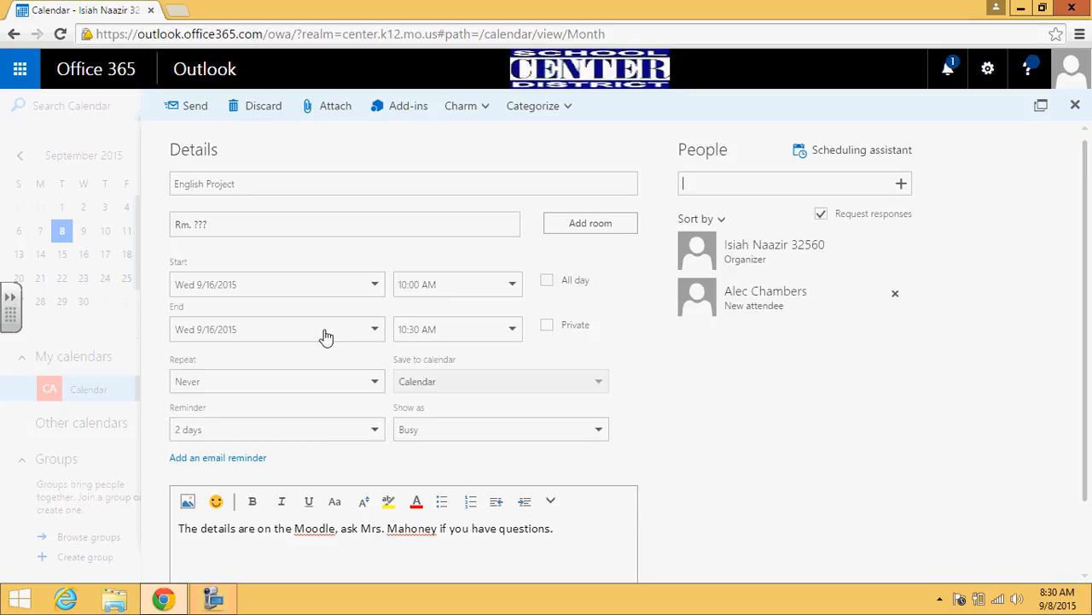
# Step: Send the invitation, then go to Mail and back to confirm the event at 10a on September 16
pyautogui.click(188, 107)
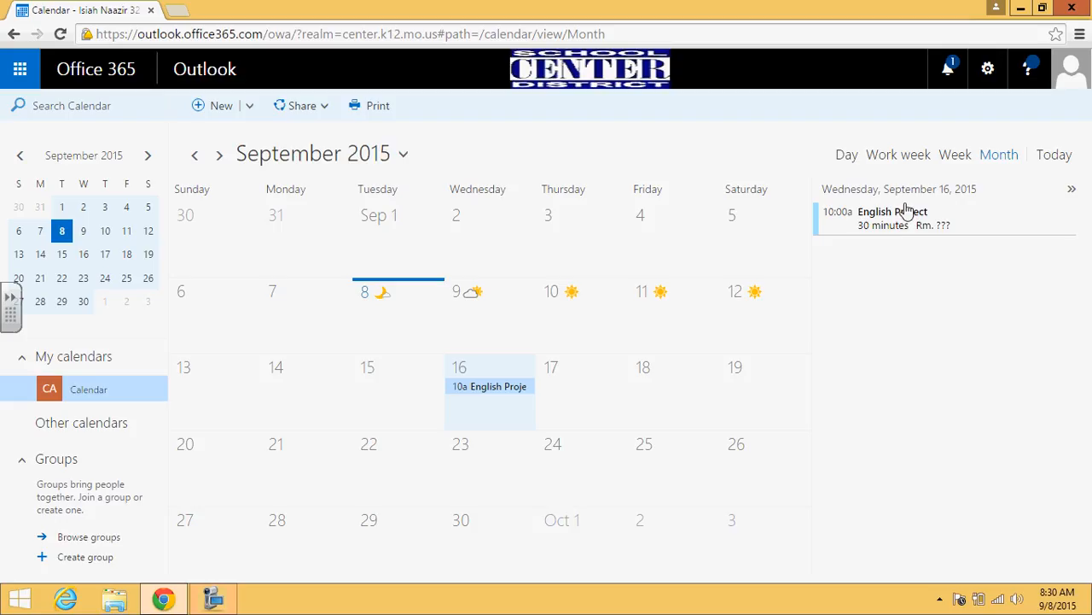
pyautogui.click(19, 68)
pyautogui.click(58, 152)
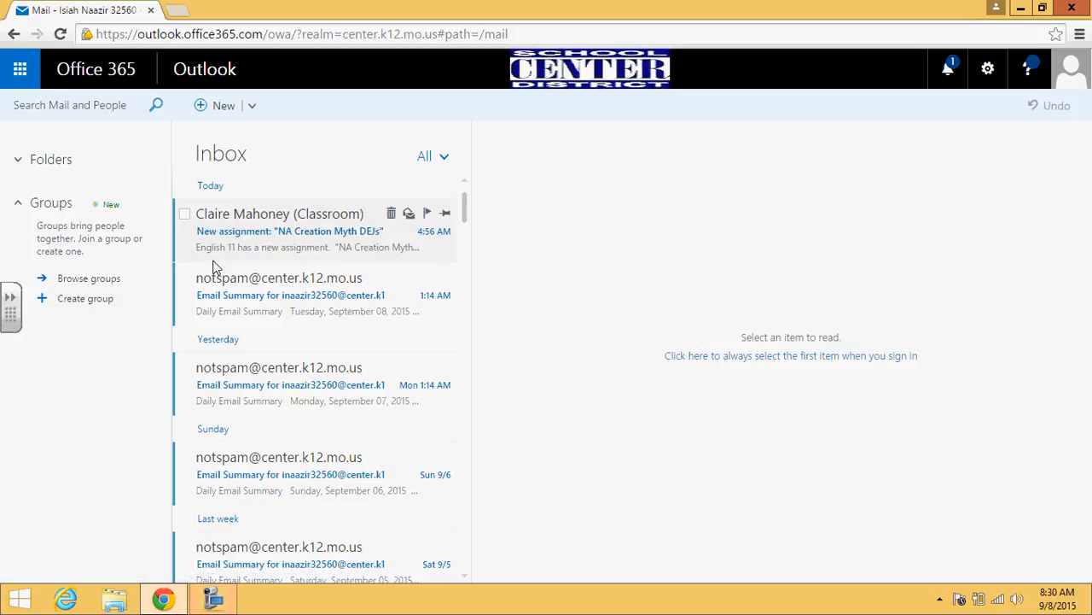
pyautogui.click(20, 68)
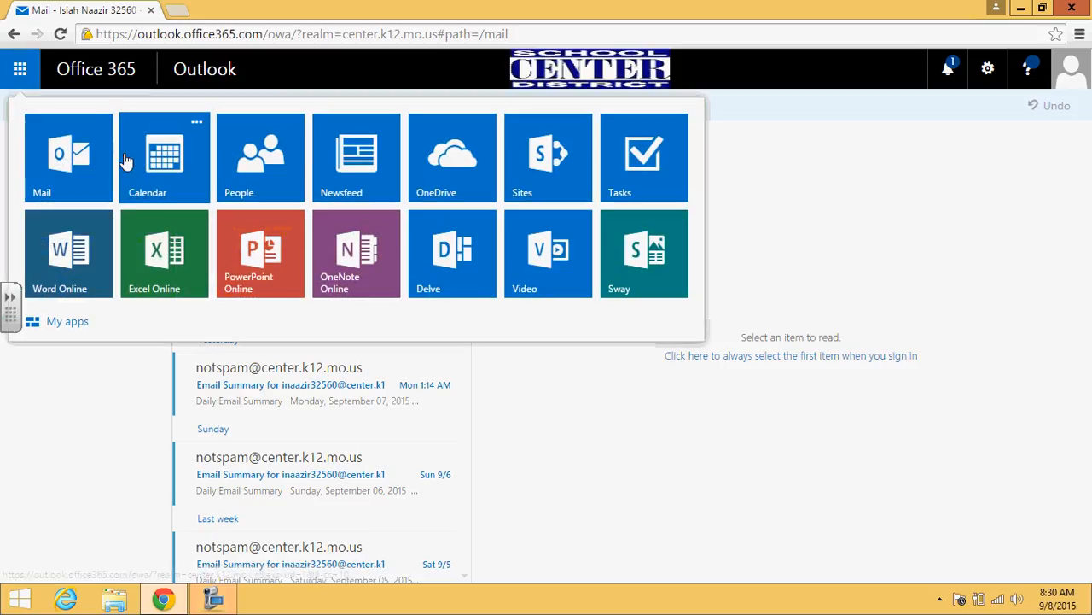
pyautogui.click(126, 160)
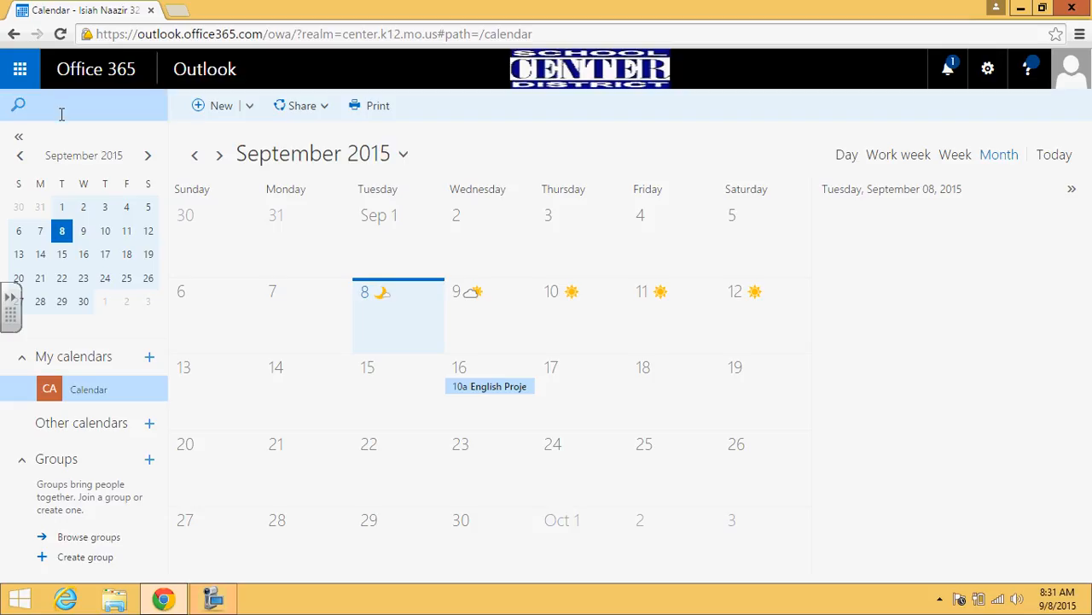
pyautogui.click(213, 597)
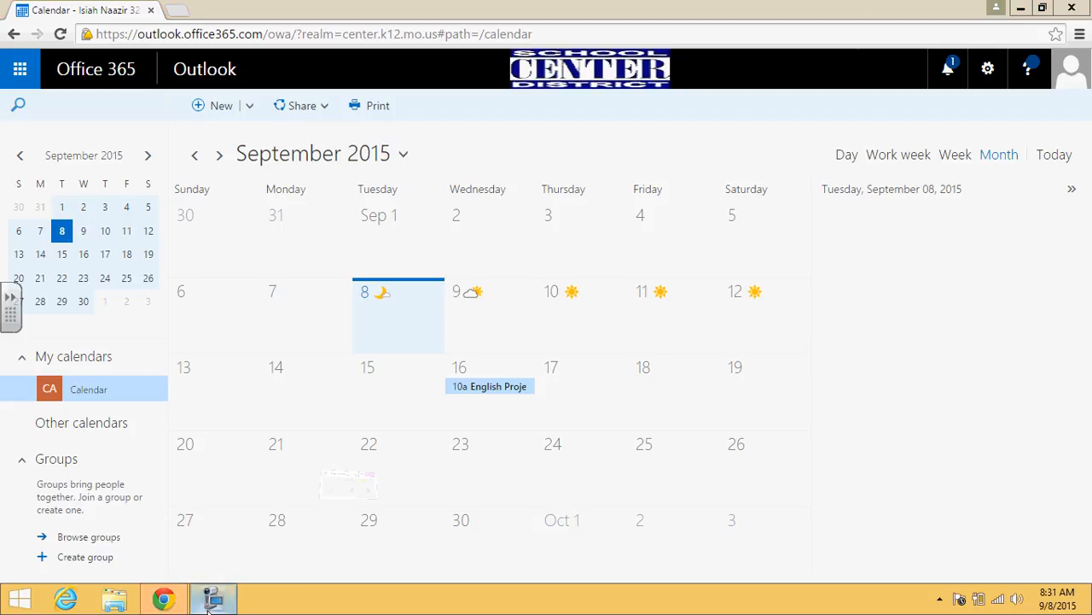